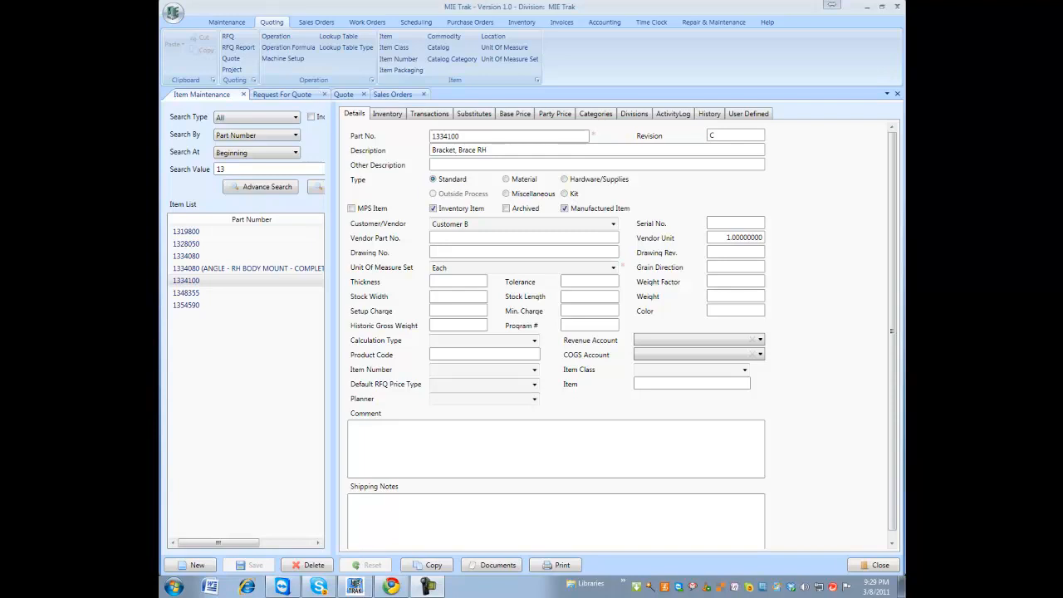
Examine the inventory details of item 1334100, covering its costs, stock planning fields, packaging, reorder policy and stock location
click(388, 115)
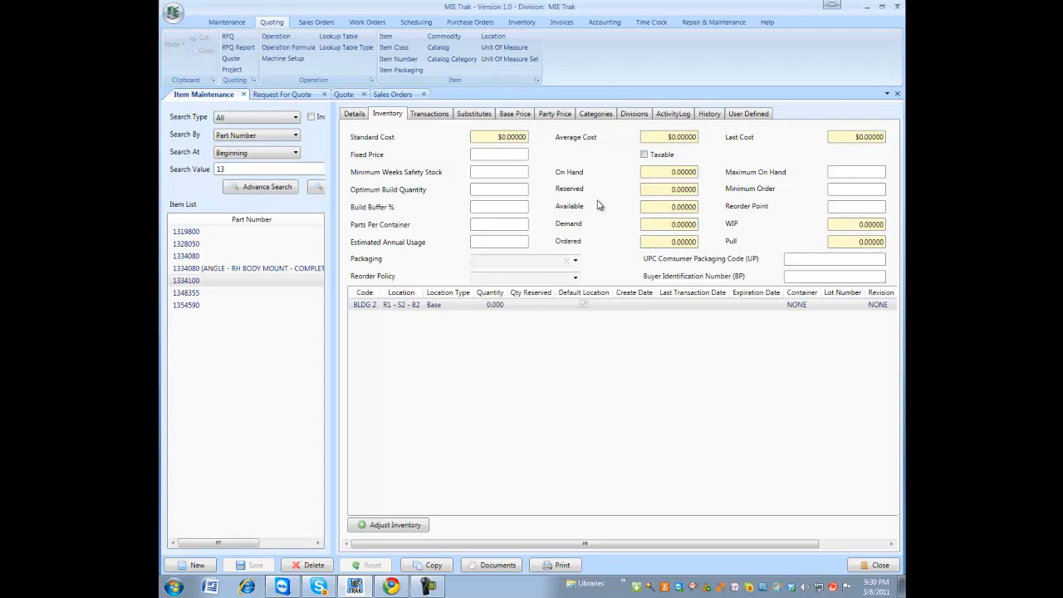
click(486, 136)
click(692, 135)
click(844, 136)
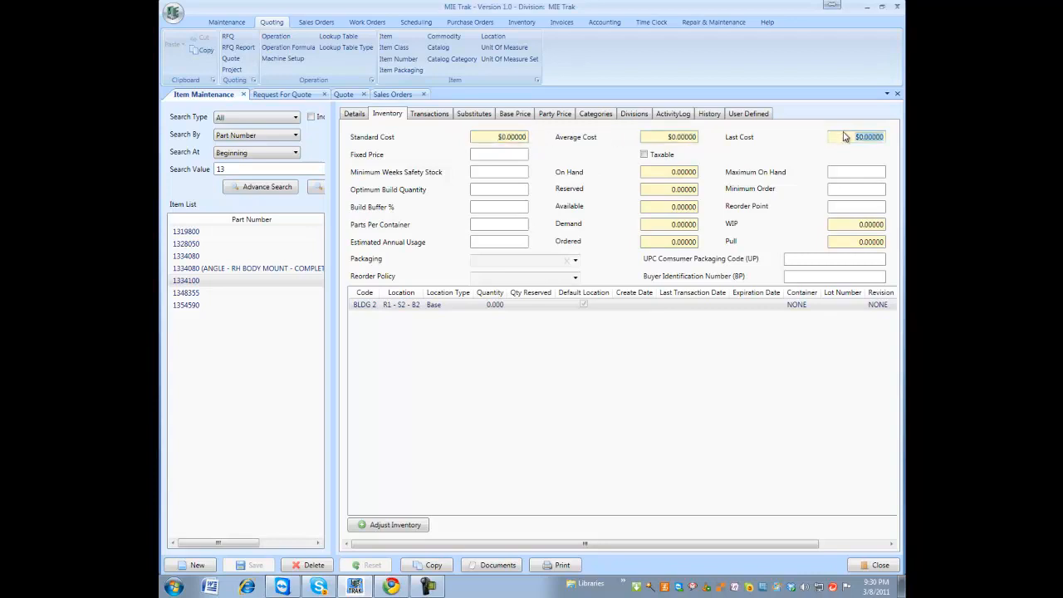
click(490, 171)
click(491, 188)
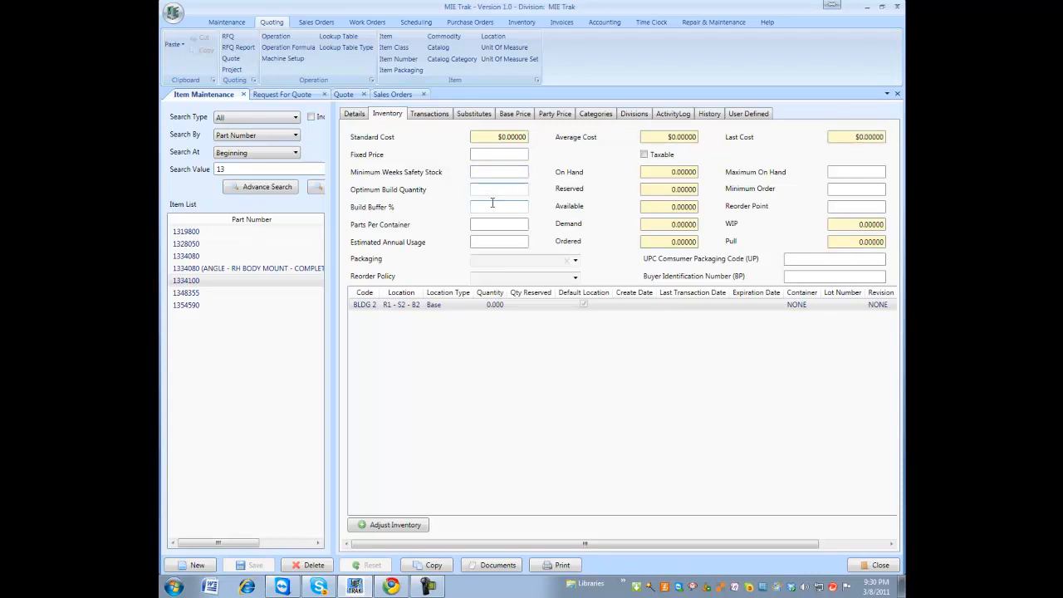
click(492, 155)
click(489, 171)
click(486, 191)
click(576, 278)
click(587, 259)
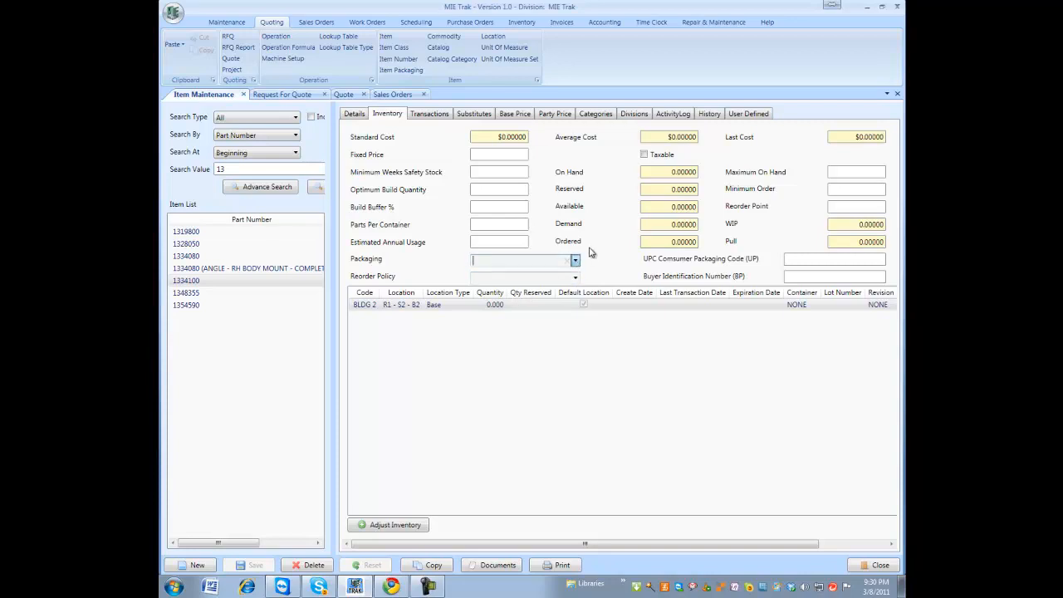
click(382, 307)
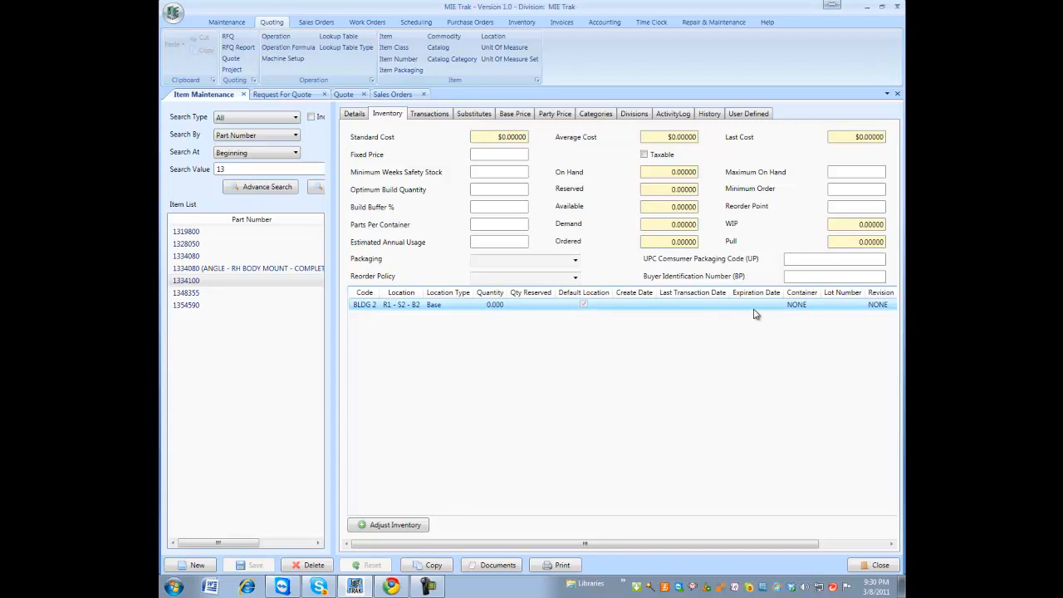
Start an inventory adjustment for location R1 - S2 - B2 with quantity 25 and cost 3, set as the standard cost
click(392, 528)
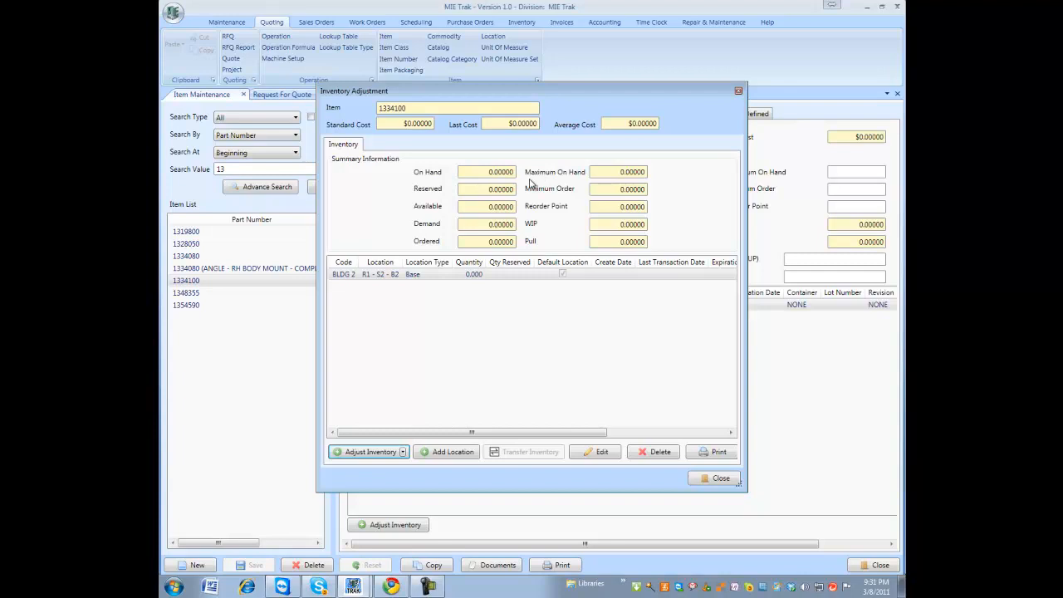
click(373, 454)
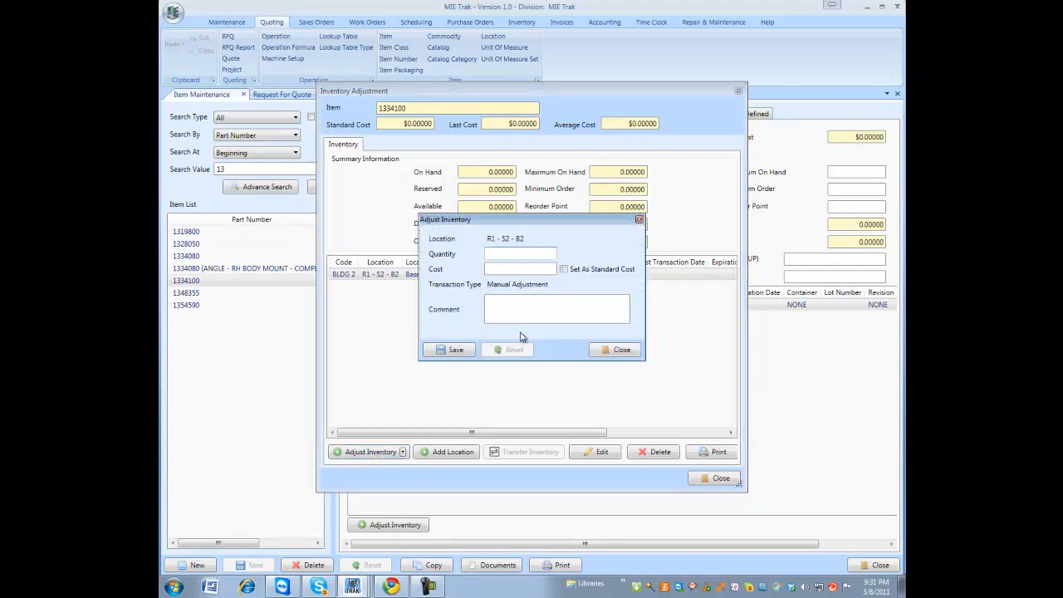
text(25)
key(Tab)
key(Tab)
click(570, 271)
Add the comment "This is a comment." to the inventory adjustment and save it
click(506, 297)
text(Thi s is)
key(BackSpace)
key(BackSpace)
key(BackSpace)
key(BackSpace)
key(BackSpace)
text(s is a comment.)
click(462, 350)
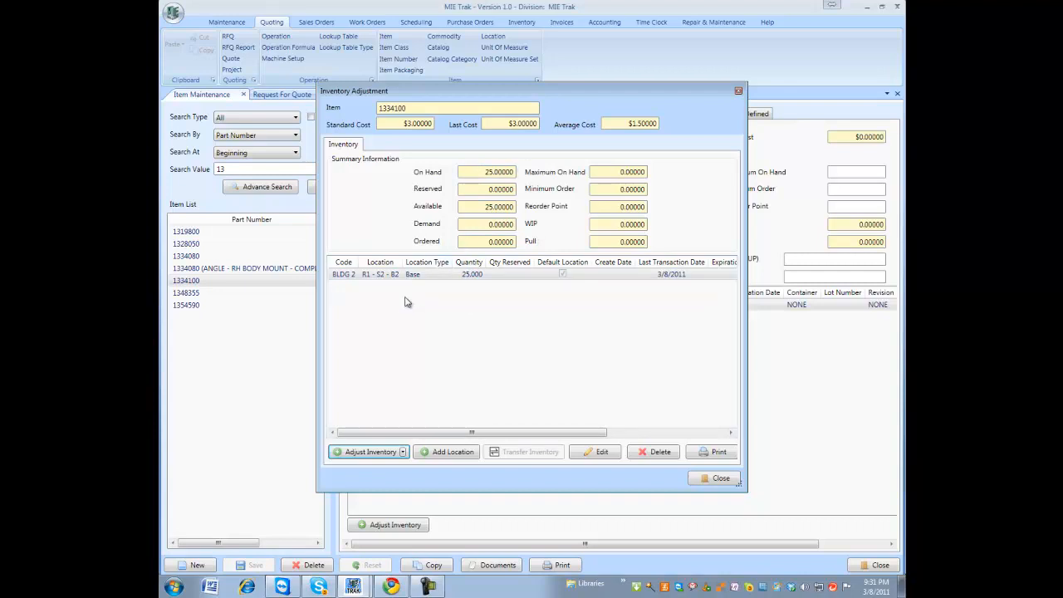
Add an inventory location at R1 - S2 - B2 with container CONTAINER XYZ, lot number 11222 and quantity 10
click(370, 456)
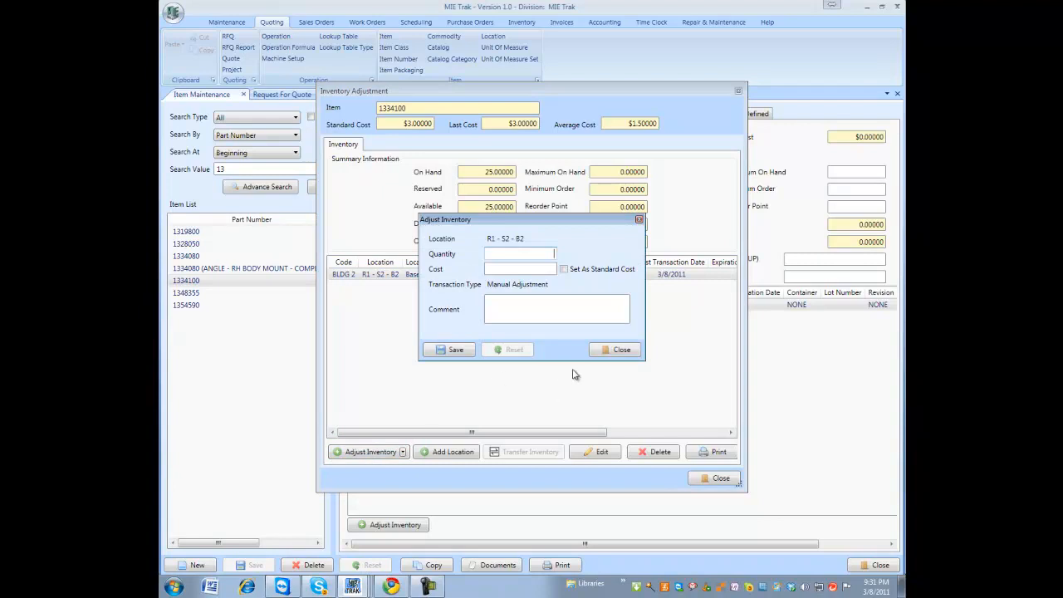
click(622, 352)
click(447, 455)
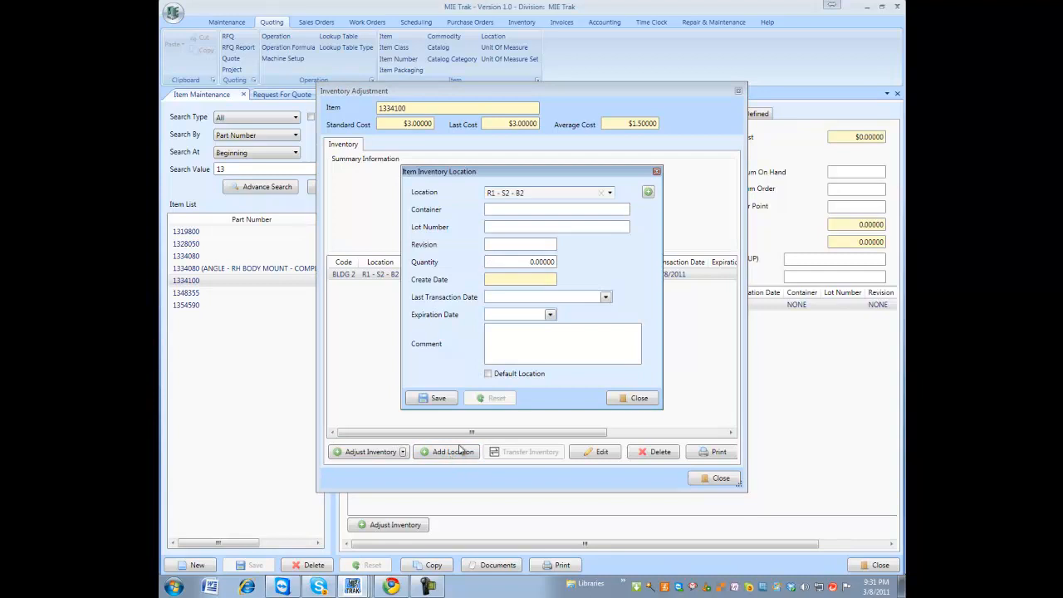
click(520, 209)
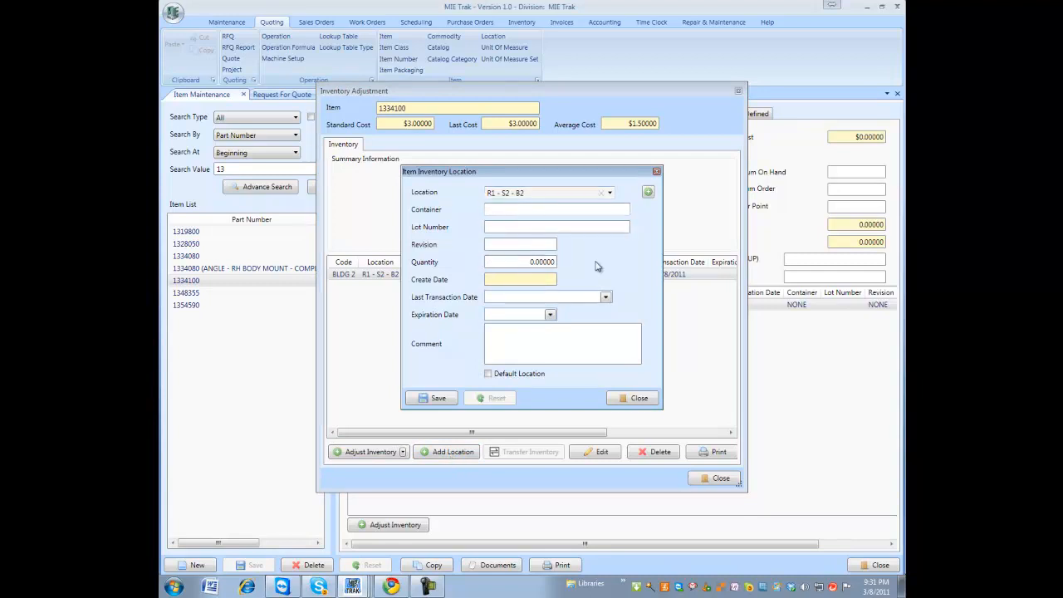
text(CONTAINER)
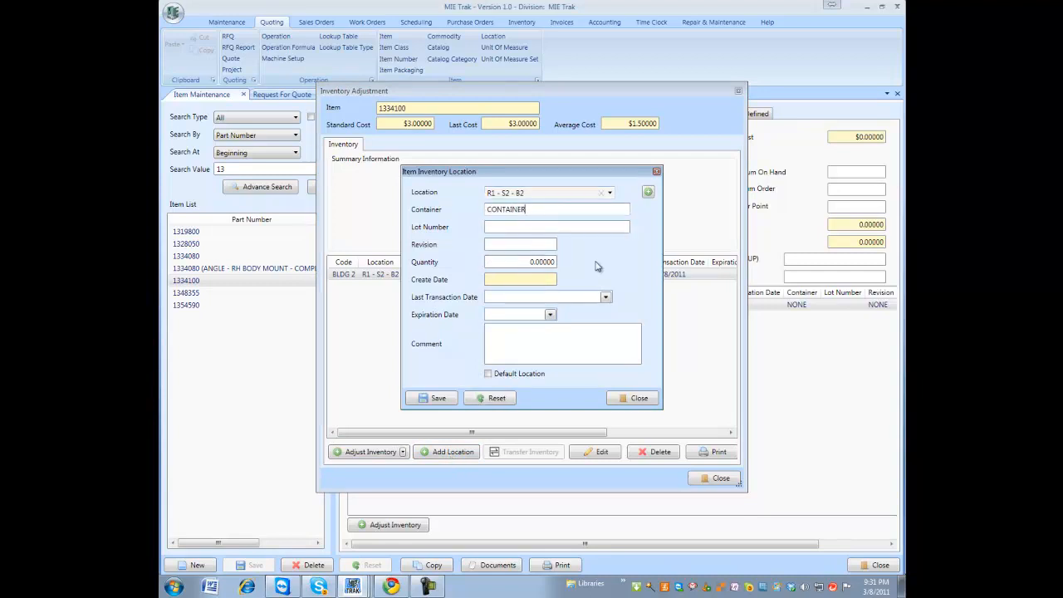
text( XYZ)
key(Tab)
text(11222)
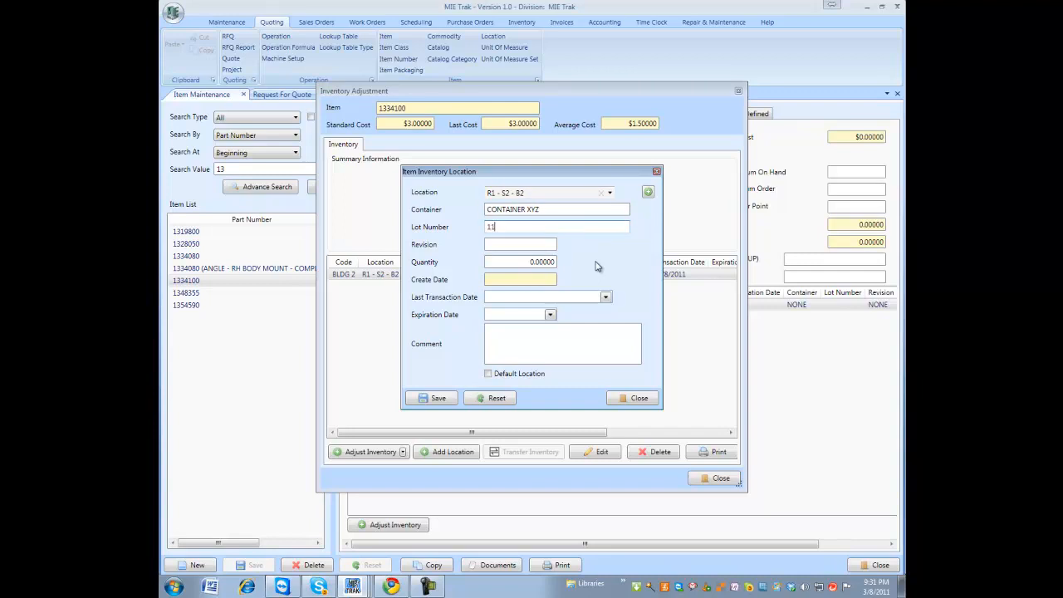
key(Tab)
key(Tab)
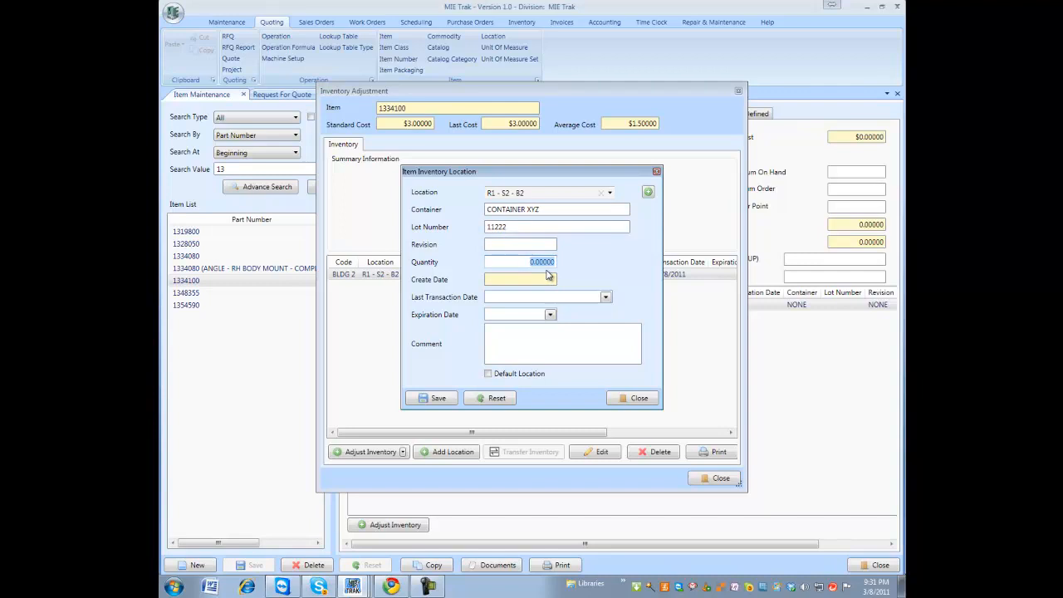
text(10)
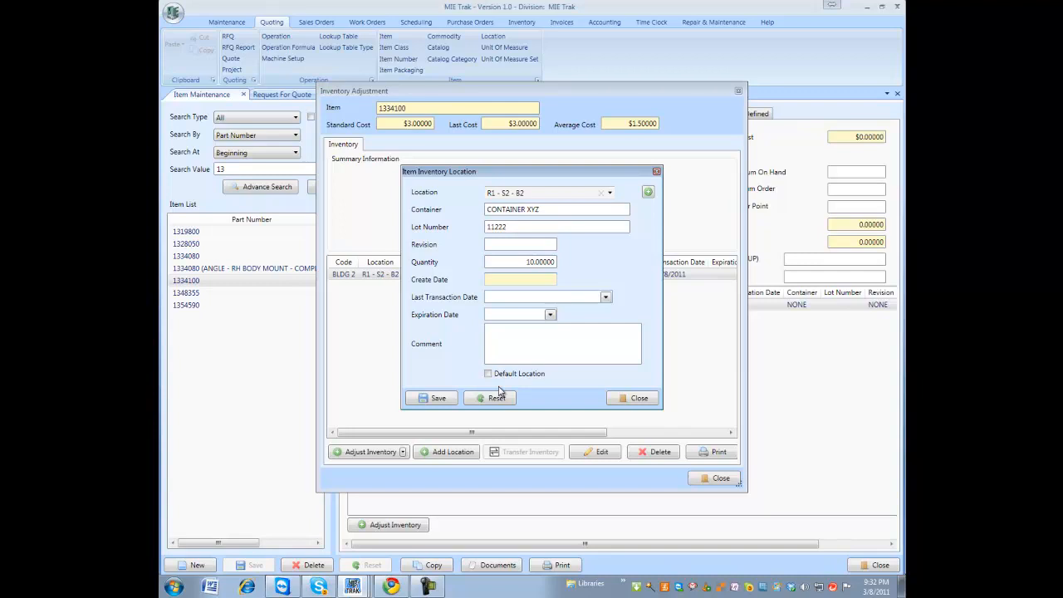
click(432, 399)
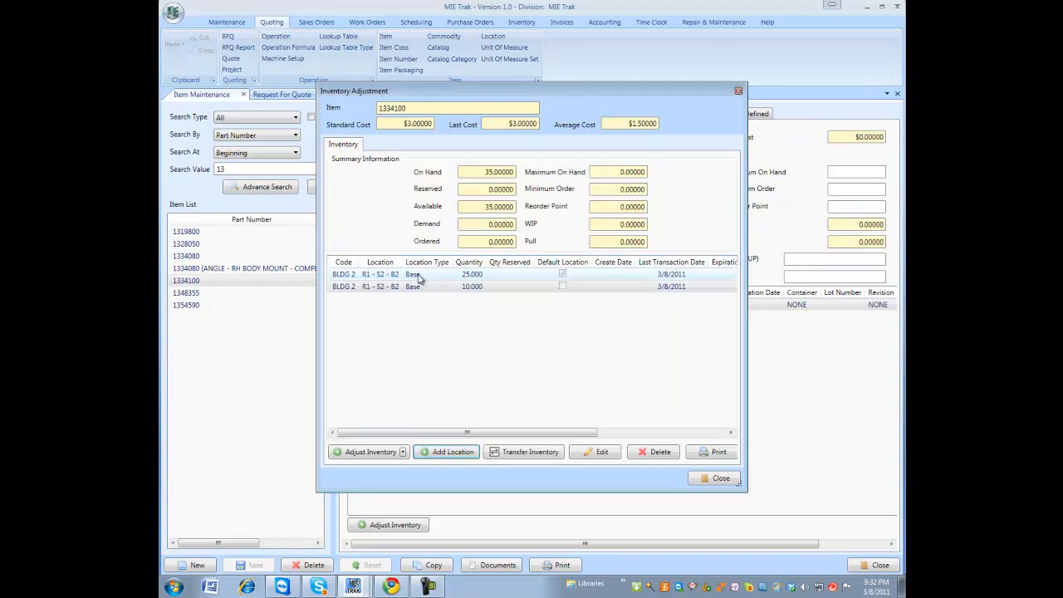
Widen the inventory adjustment window and compare the container and lot number of the two location rows
click(388, 287)
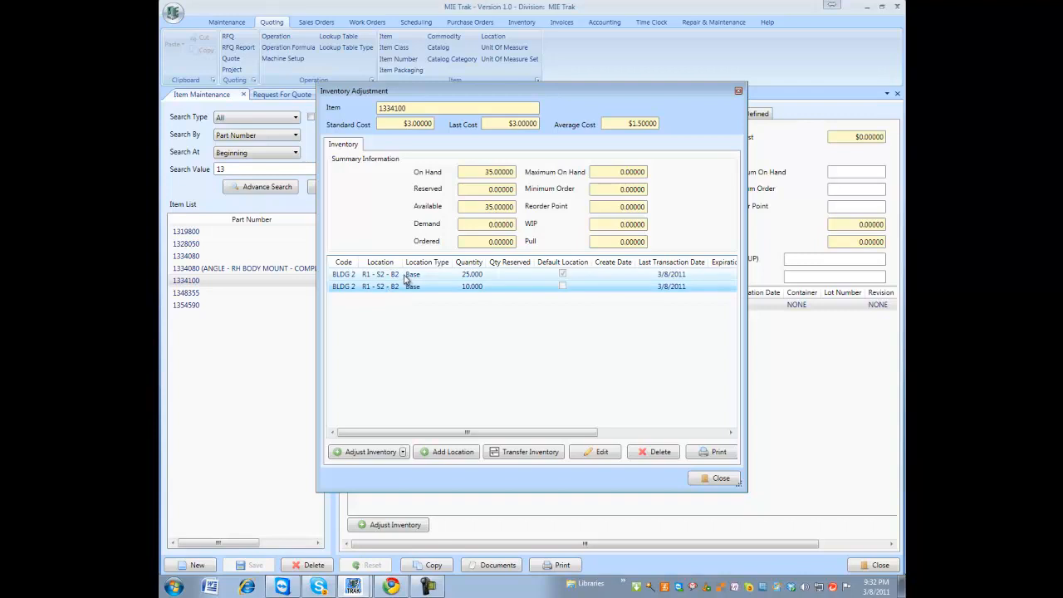
click(407, 279)
click(406, 287)
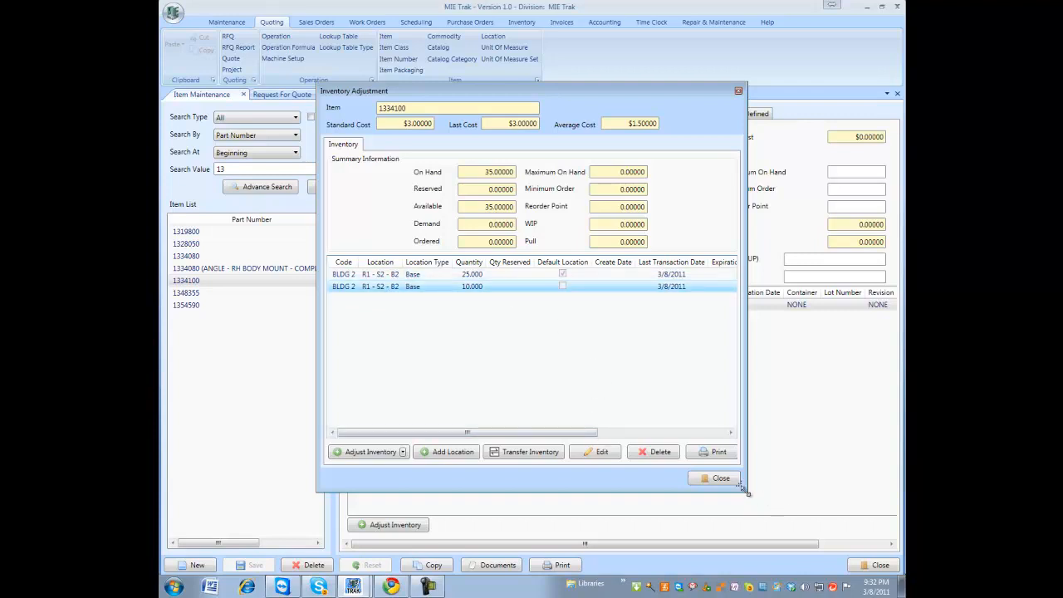
drag(738, 483, 879, 484)
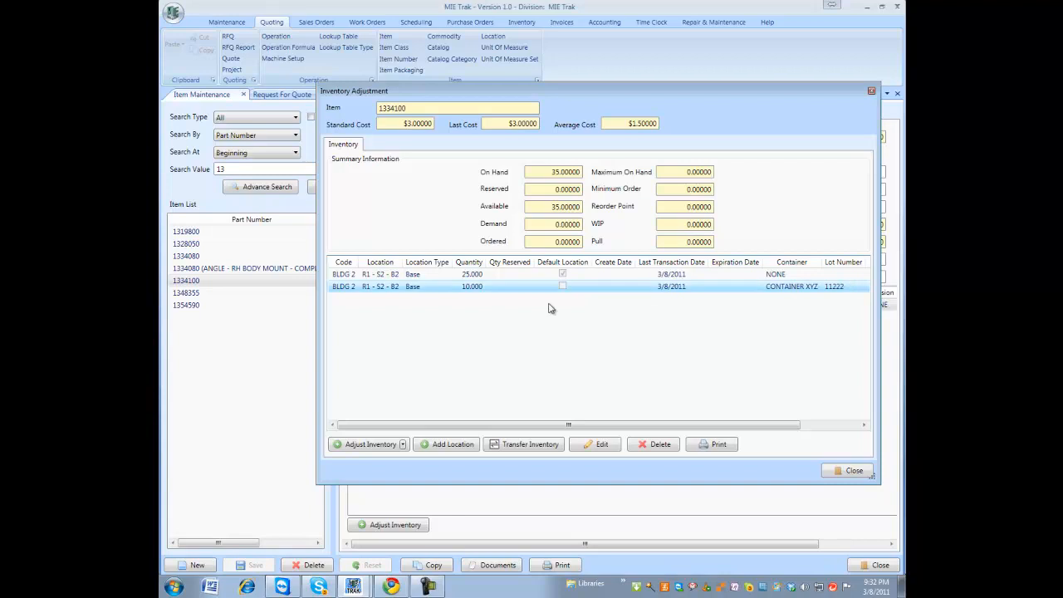
click(468, 275)
click(467, 287)
View the inventory transfer form for the added location, dismiss it without transferring, and close the inventory adjustment
click(534, 446)
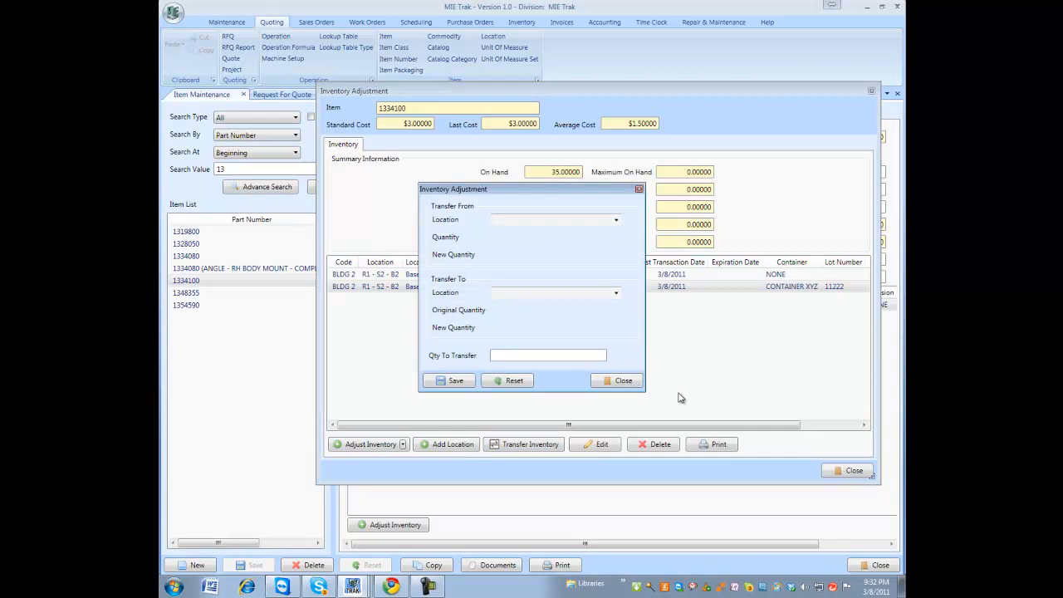
click(633, 384)
click(566, 287)
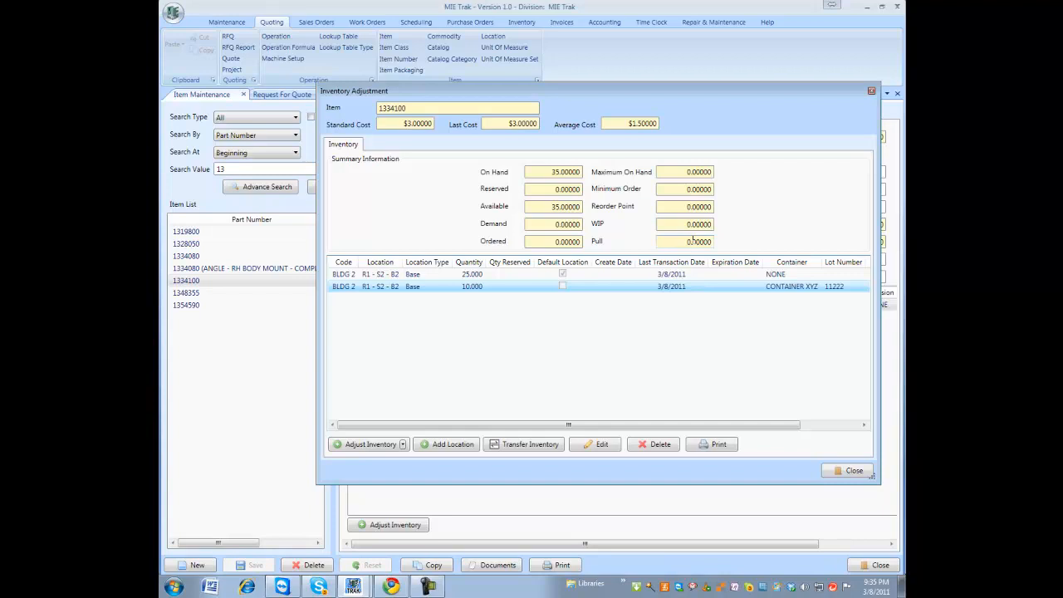
click(854, 473)
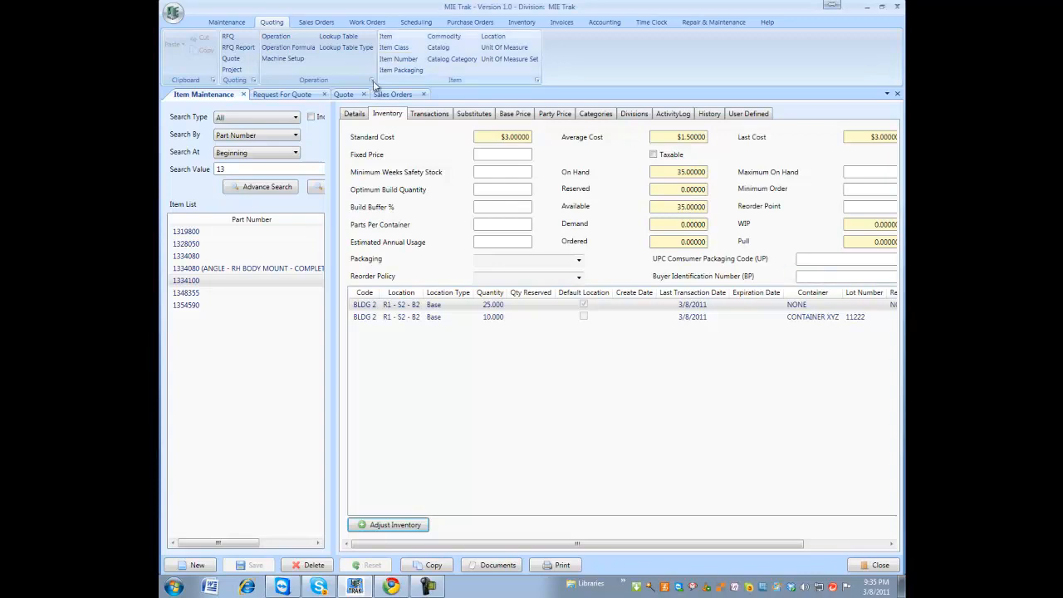
Search the item's transactions across all dates and narrow the item list pane to give the results more room
click(430, 115)
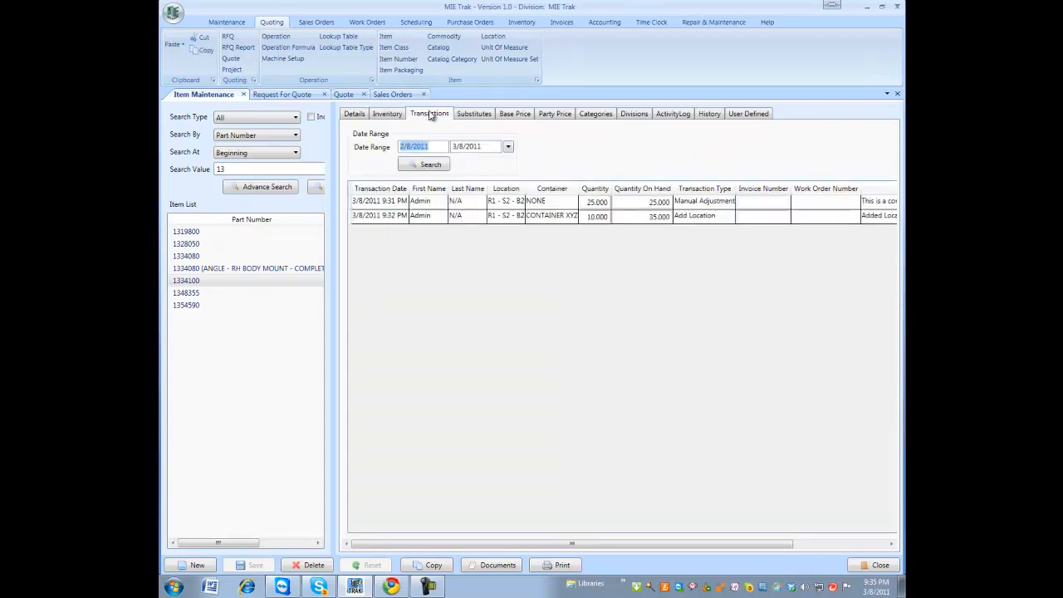
click(509, 148)
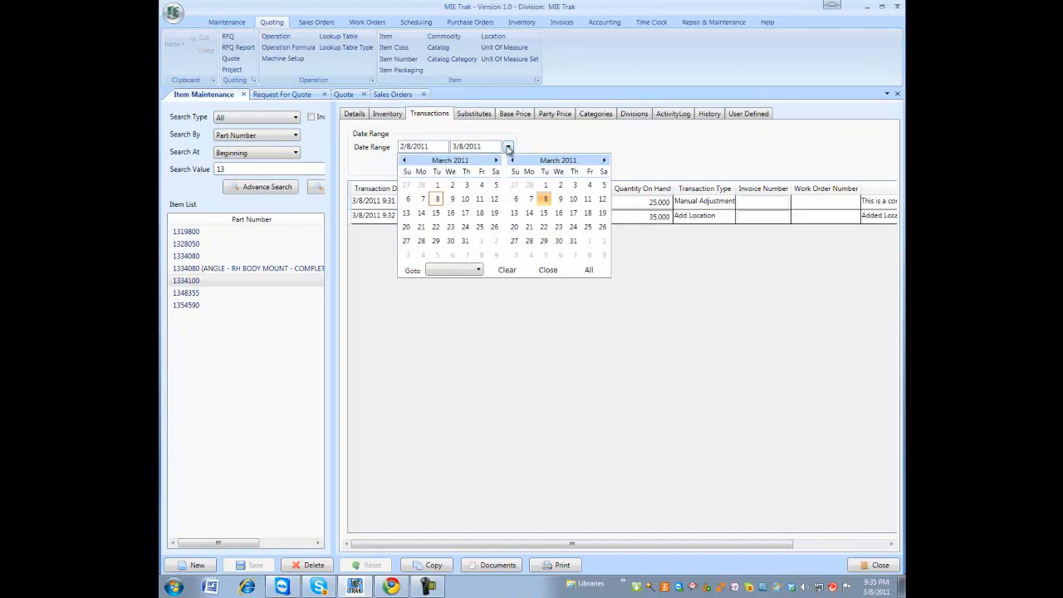
click(590, 274)
click(425, 165)
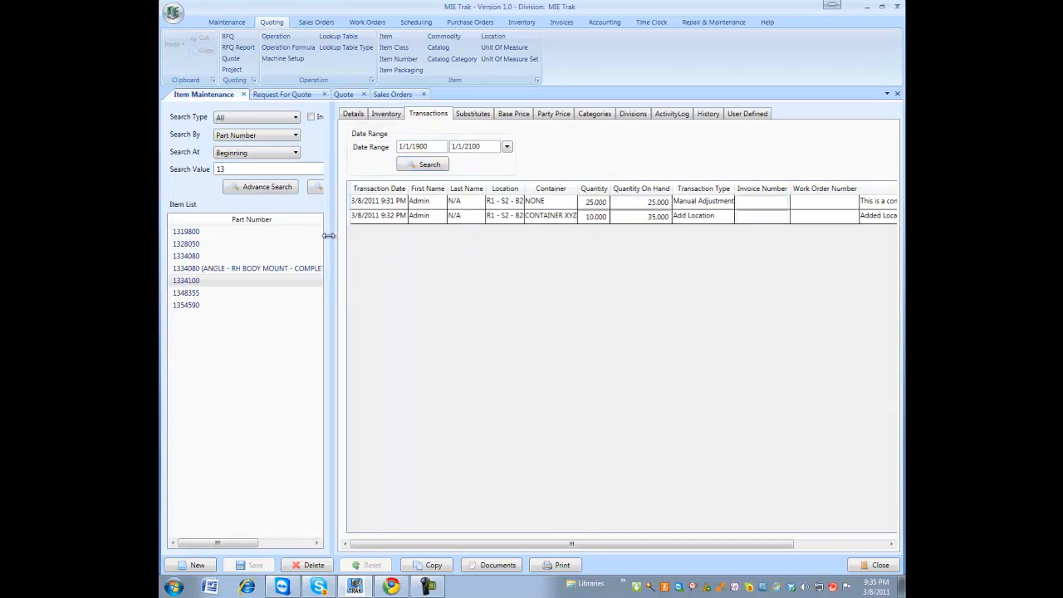
drag(335, 235, 310, 243)
drag(835, 189, 808, 189)
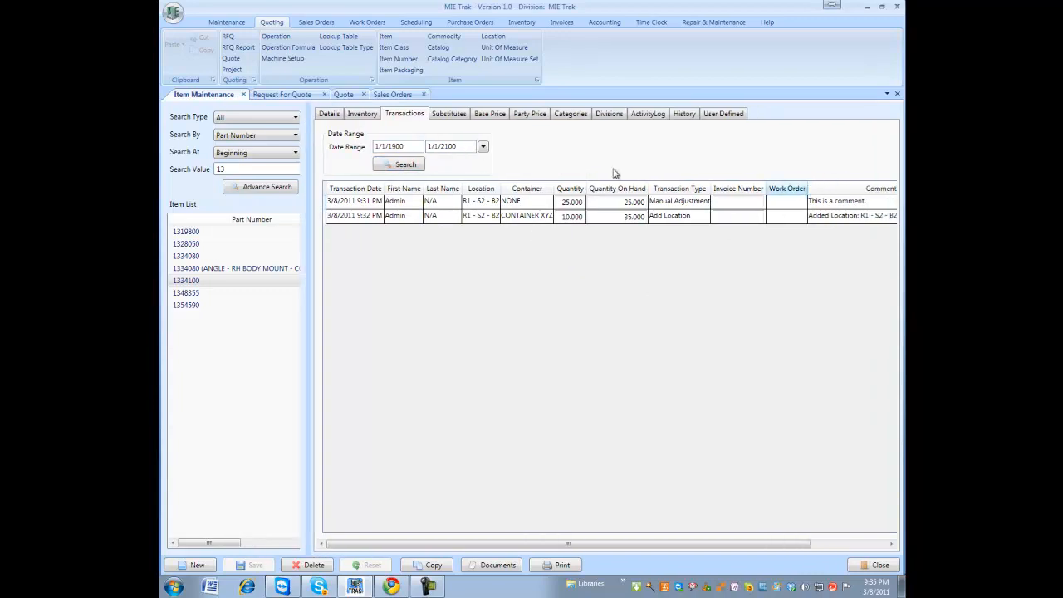
click(406, 164)
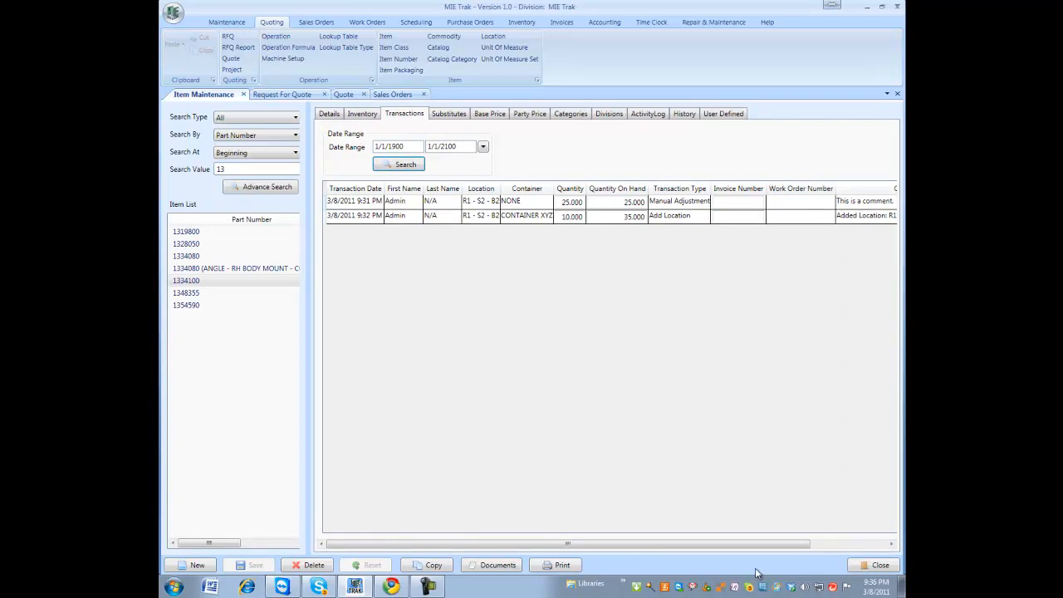
Review the comments of the manual adjustment and add location transactions, and return to the item's inventory details
drag(808, 545, 882, 544)
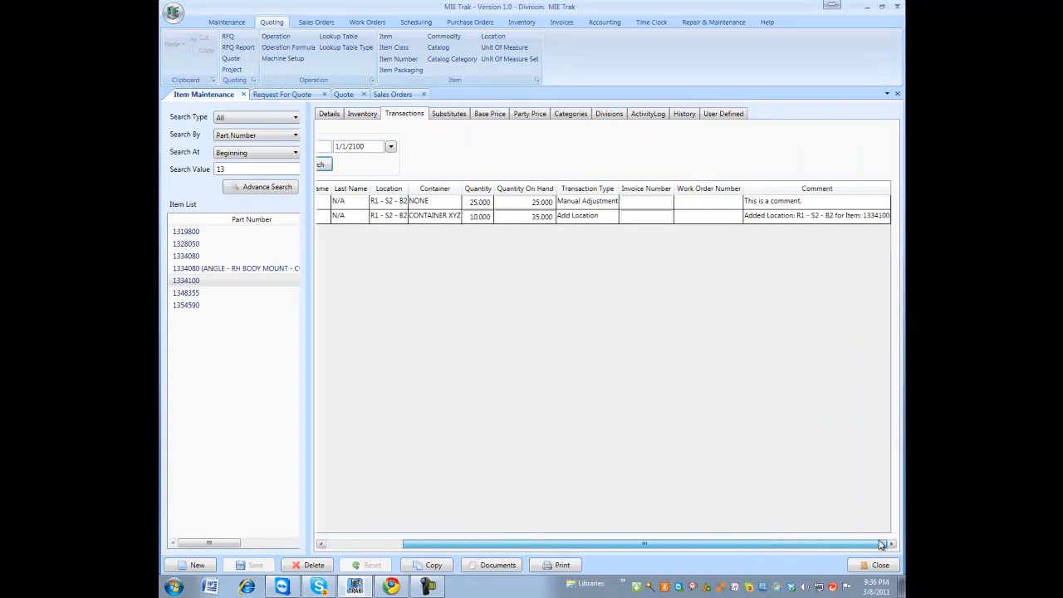
click(781, 201)
click(783, 218)
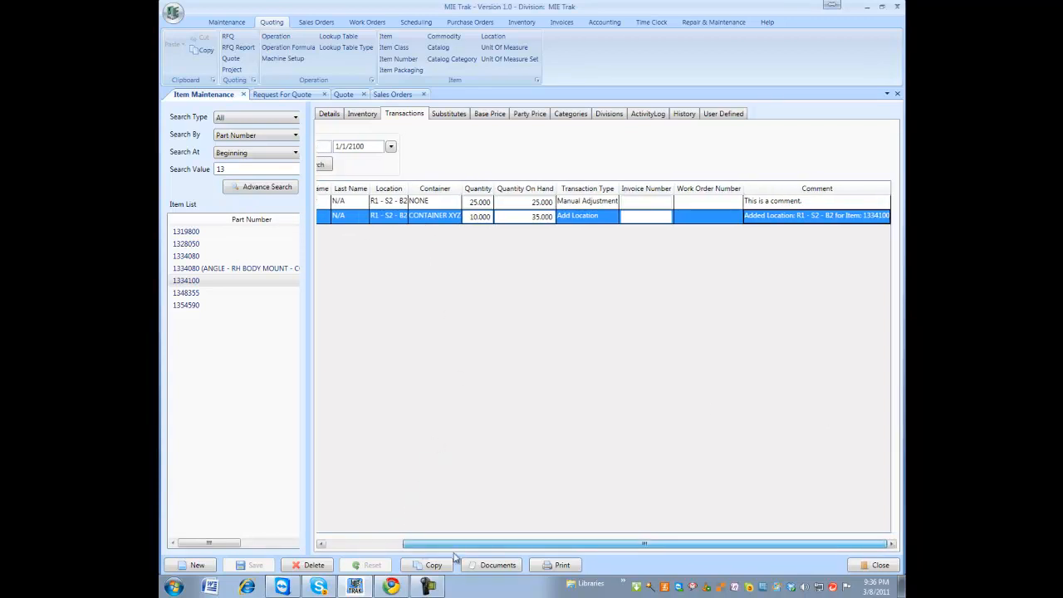
drag(455, 544, 314, 532)
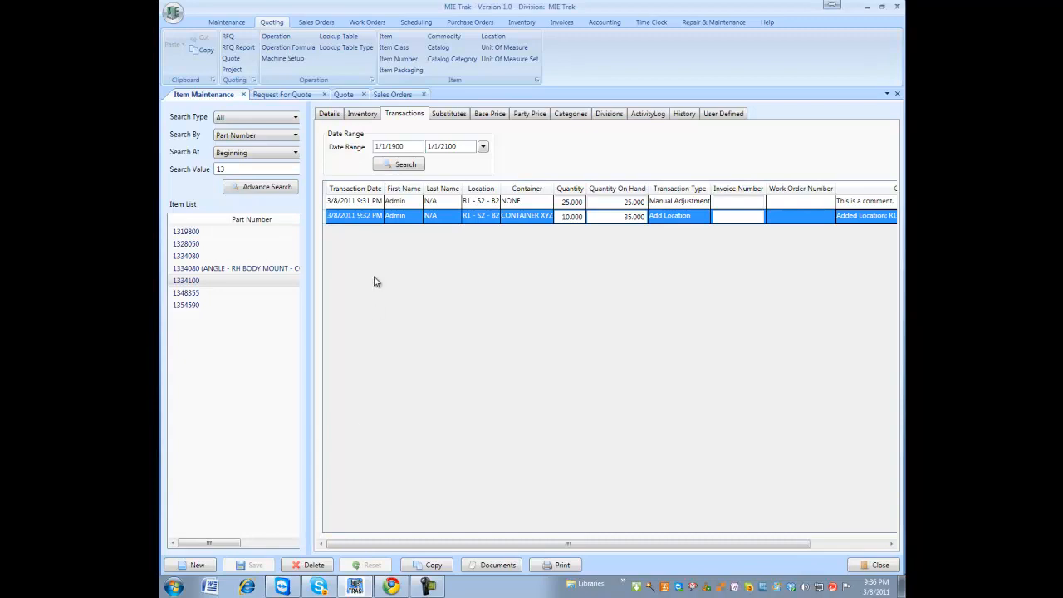
click(364, 116)
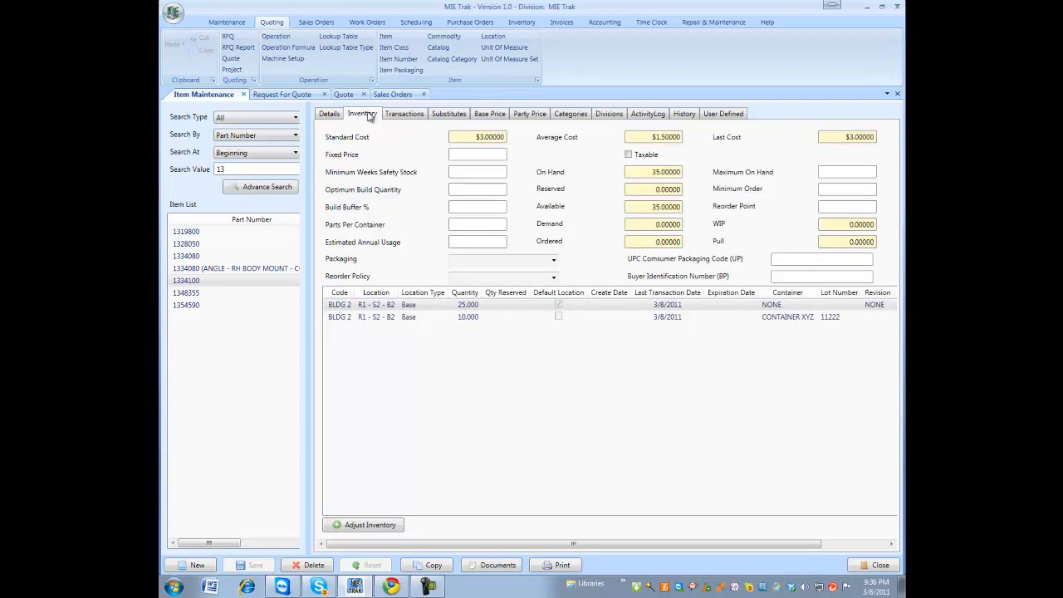